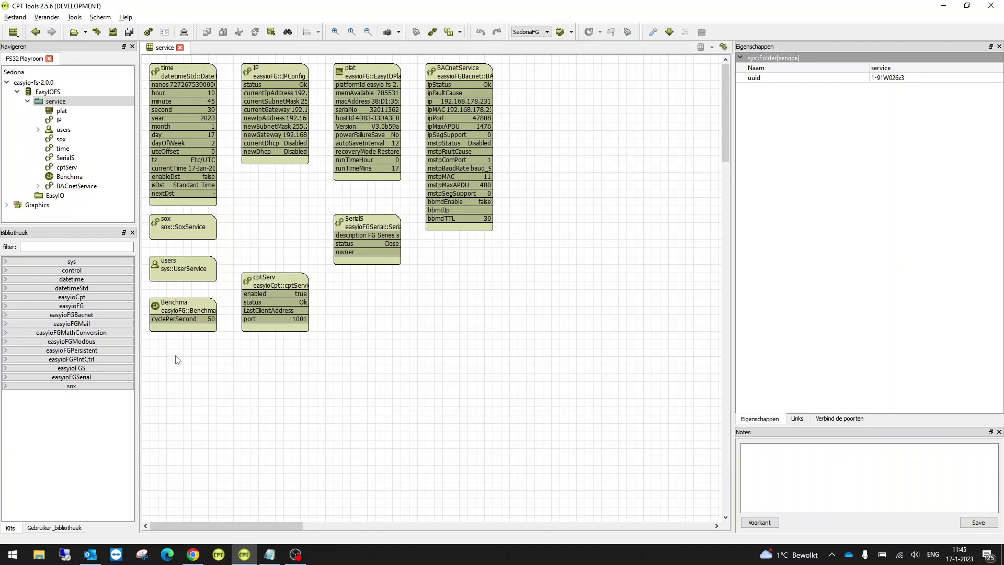
Step: Drag DnsService and SmtpService from the easyioFGMail kit onto the service wiresheet
left_click(97, 324)
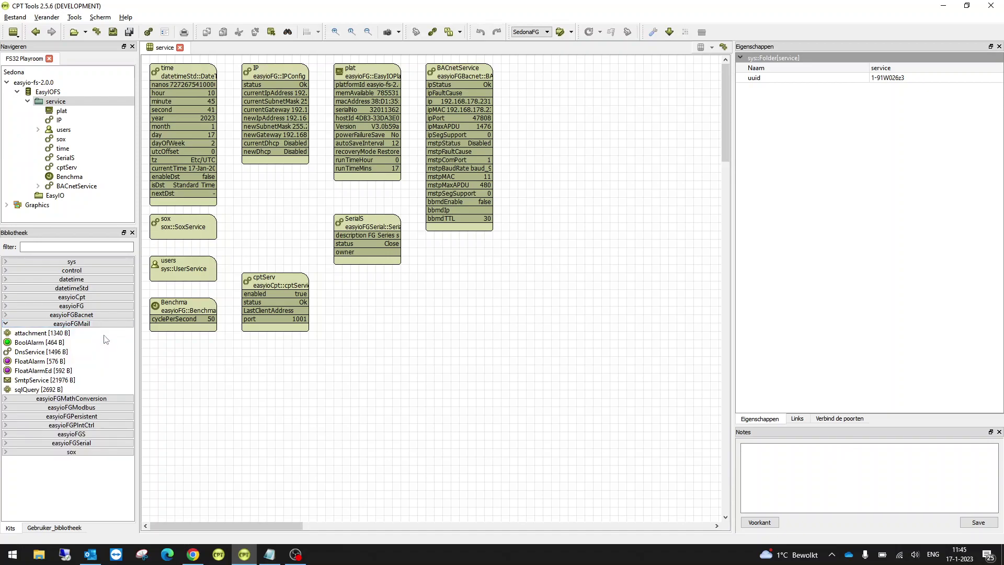
left_click_drag(39, 351, 183, 365)
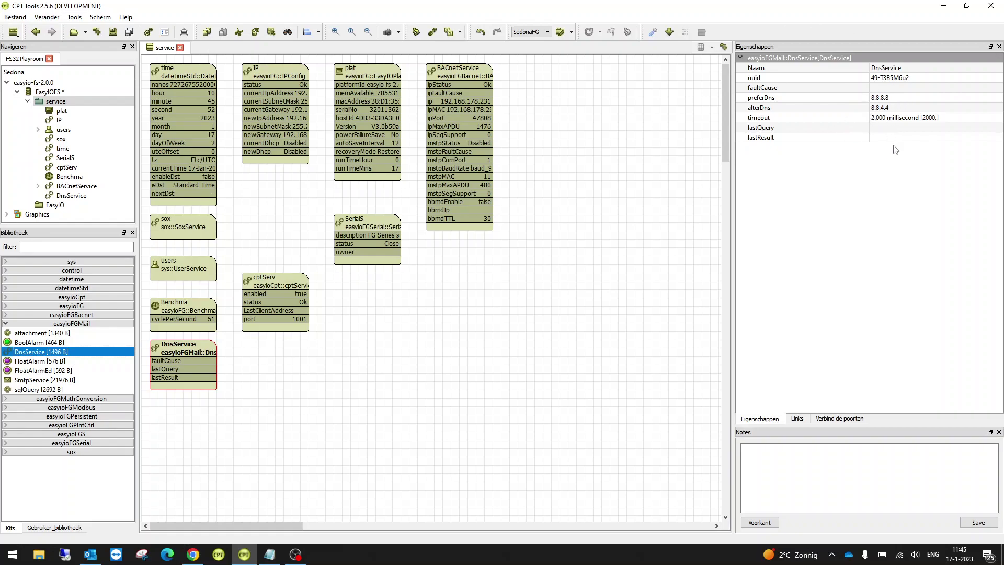
left_click_drag(45, 380, 387, 332)
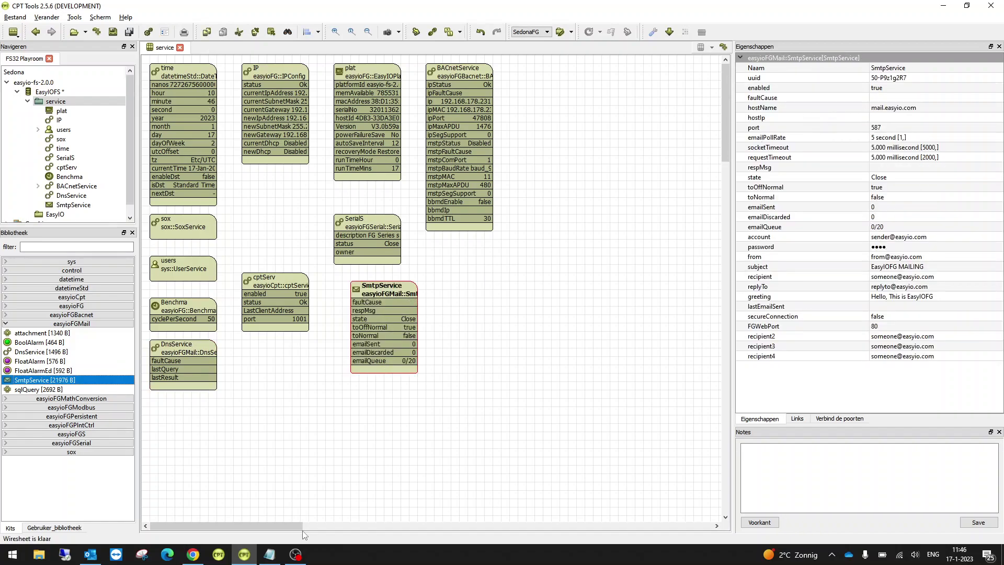
Step: Copy the sender's Gmail address from the Notepad notes
mouse_move(272, 557)
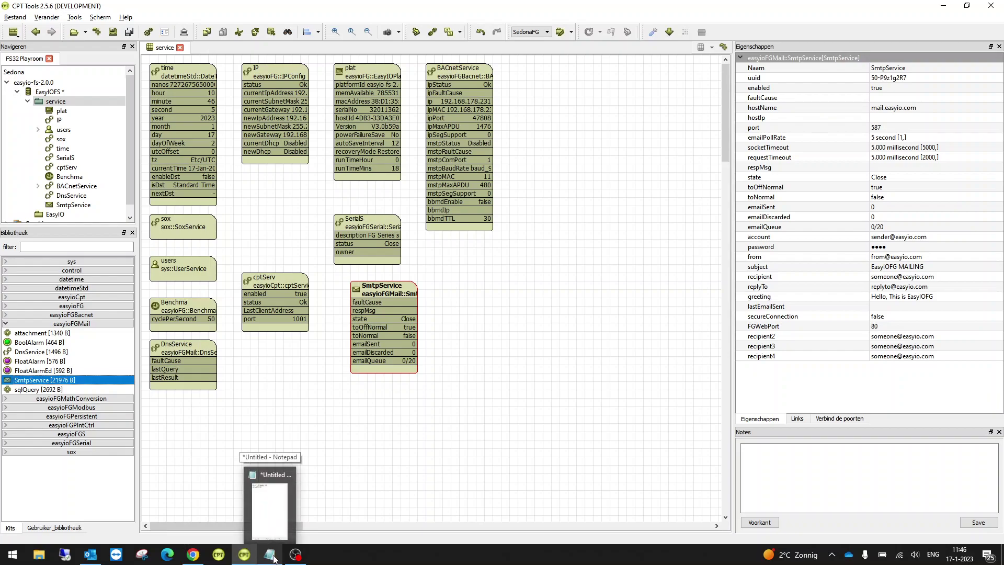
left_click(266, 503)
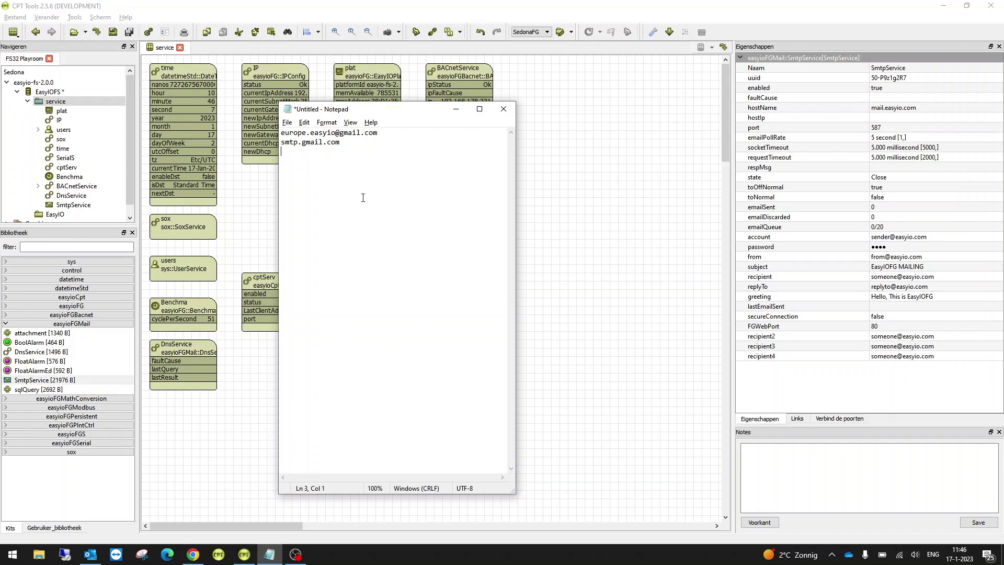
left_click_drag(385, 135, 281, 134)
key("ctrl+c")
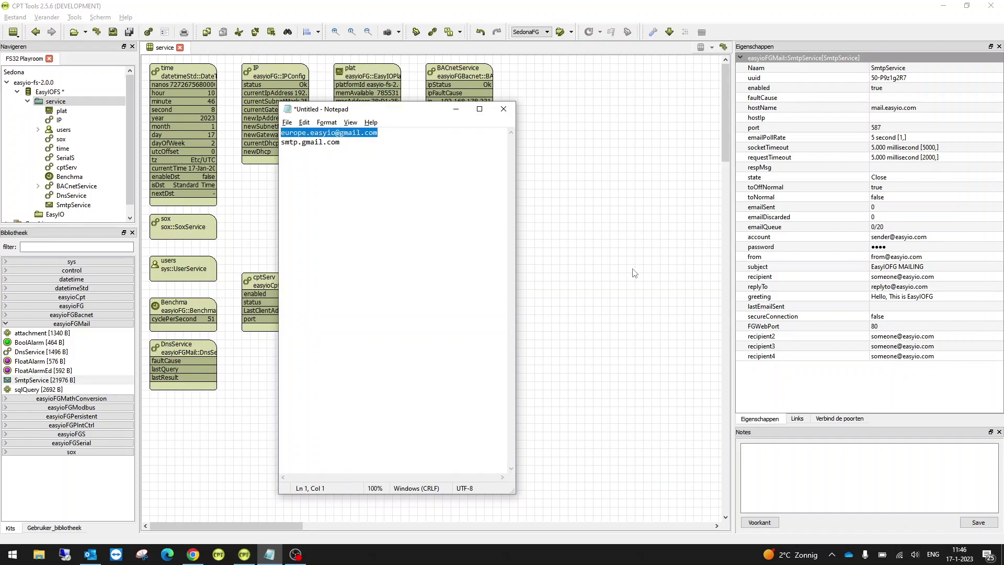
Step: Paste the Gmail address into the SmtpService account and from properties
left_click(634, 274)
left_click(403, 294)
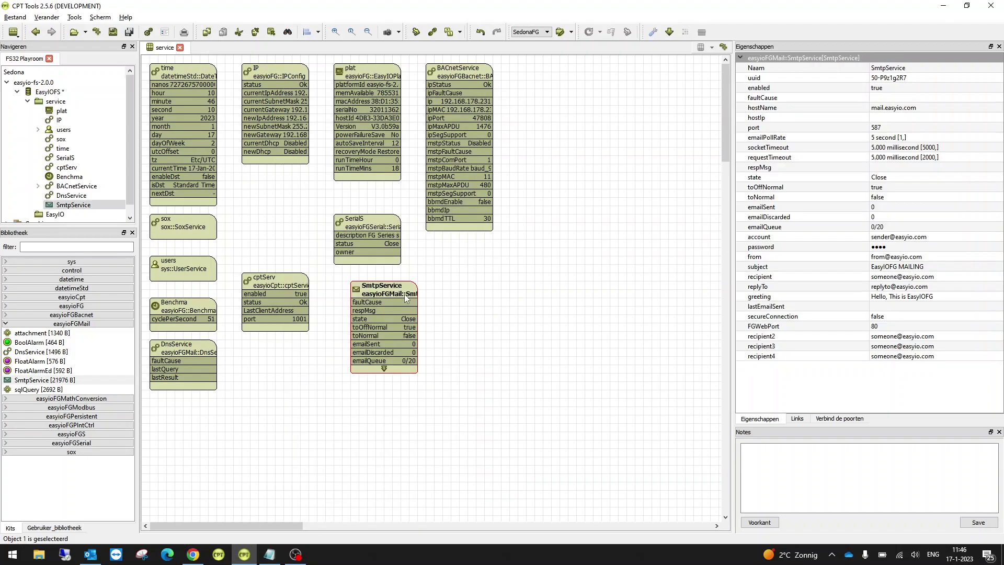
left_click(900, 238)
key("ctrl+v")
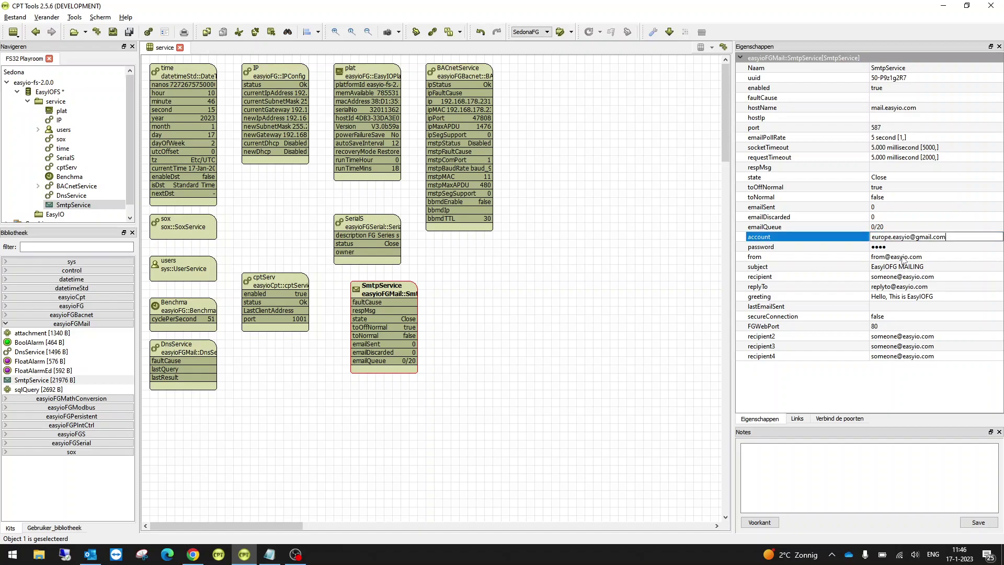
left_click(901, 257)
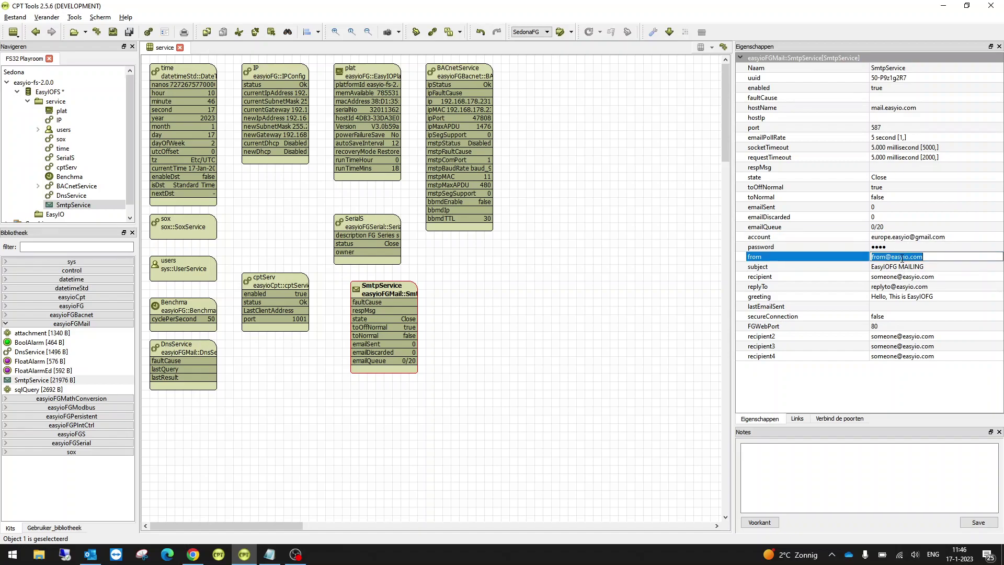
key("ctrl+v")
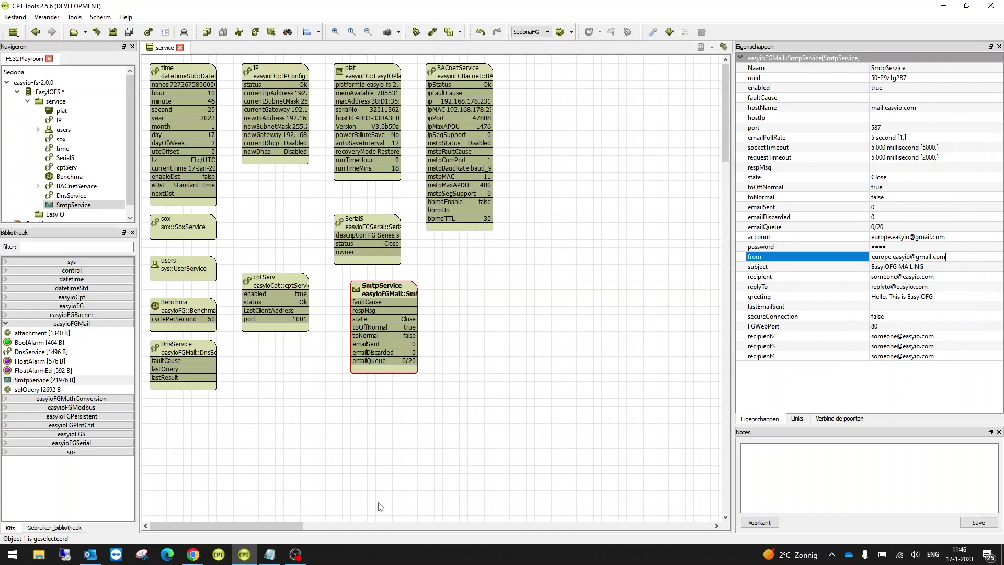
Step: Set the SmtpService port to 465 and host name to smtp.gmail.com
left_click(881, 128)
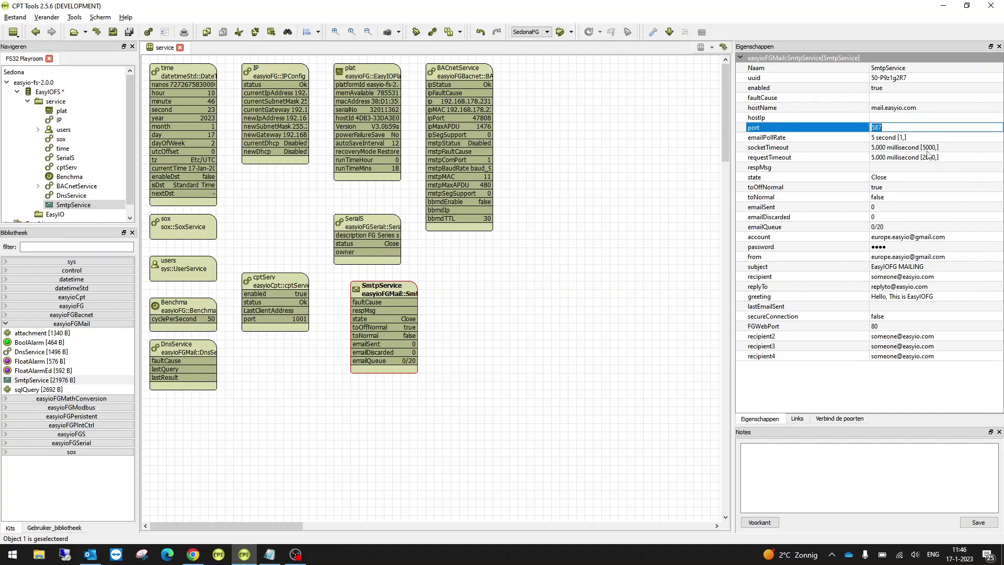
type("465")
left_click(896, 108)
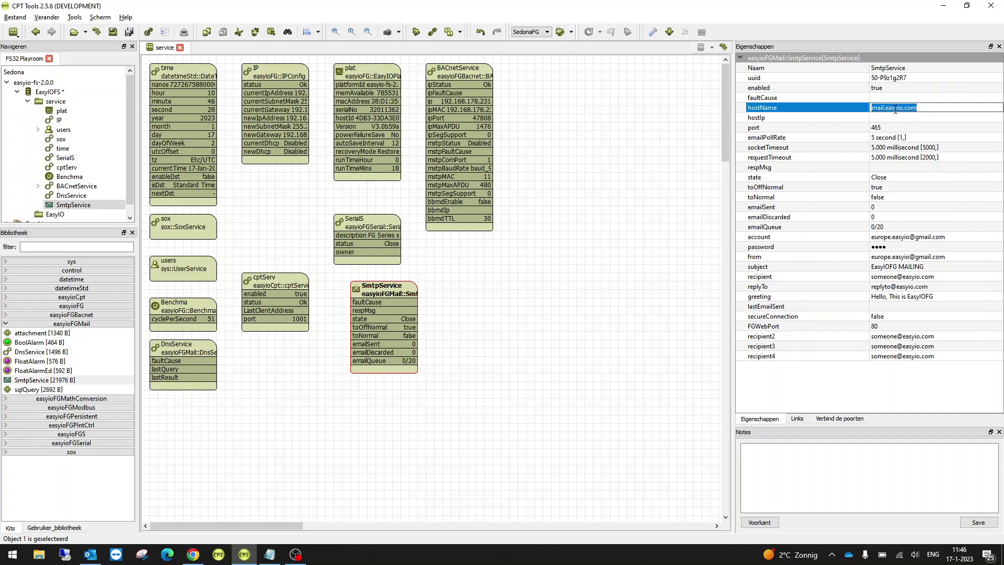
type("smtp.gmail")
key("Return")
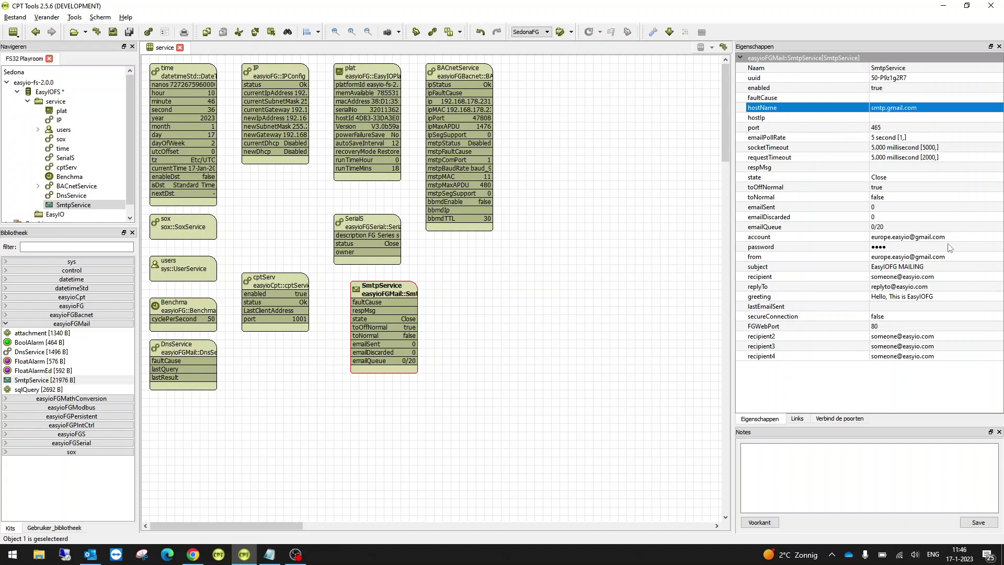
Step: Set the subject to 'Showcase video' and fill in the test recipient and reply-to addresses
left_click(899, 267)
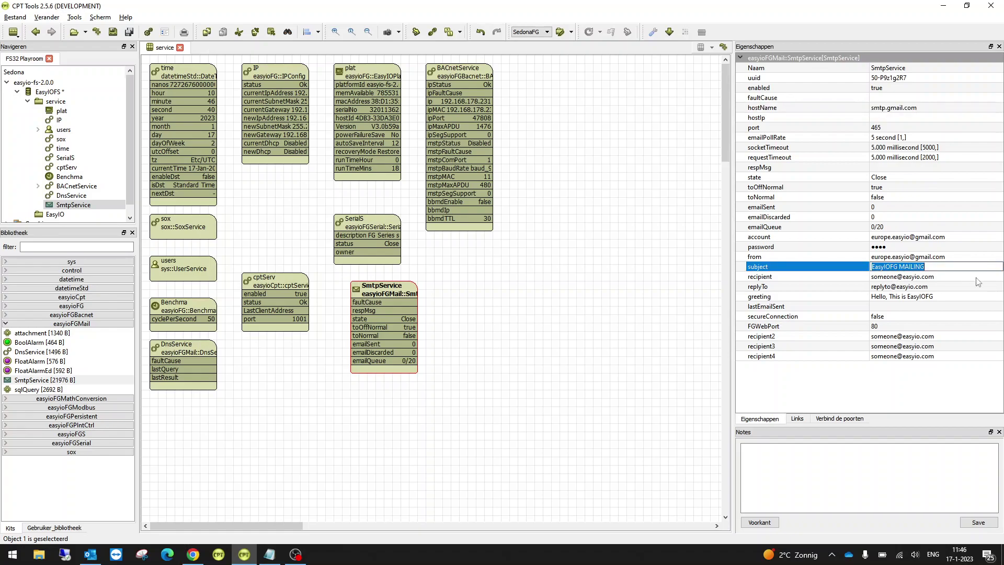
type("ShowC")
key("BackSpace")
key("BackSpace")
key("BackSpace")
type("case video")
left_click(920, 277)
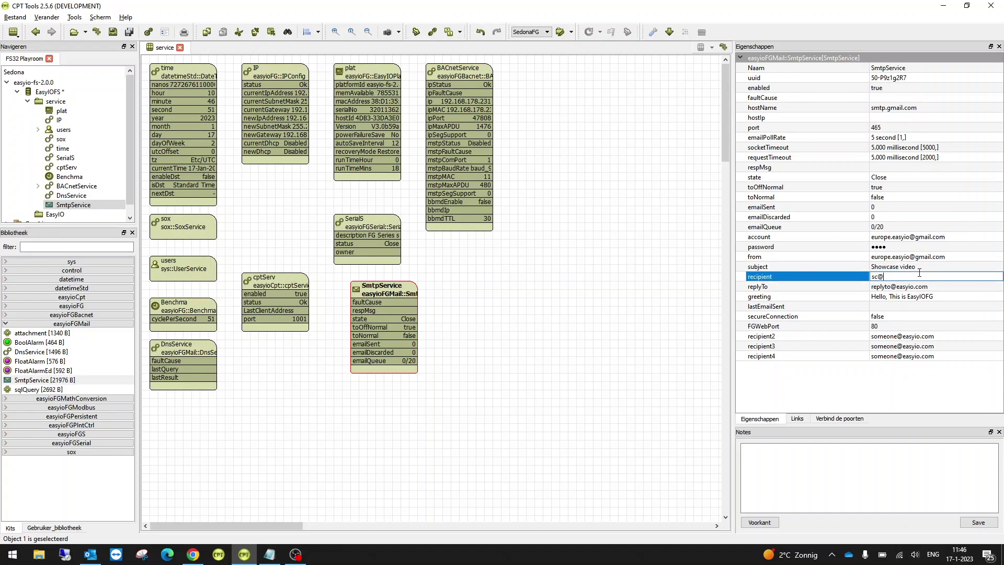
left_click(909, 287)
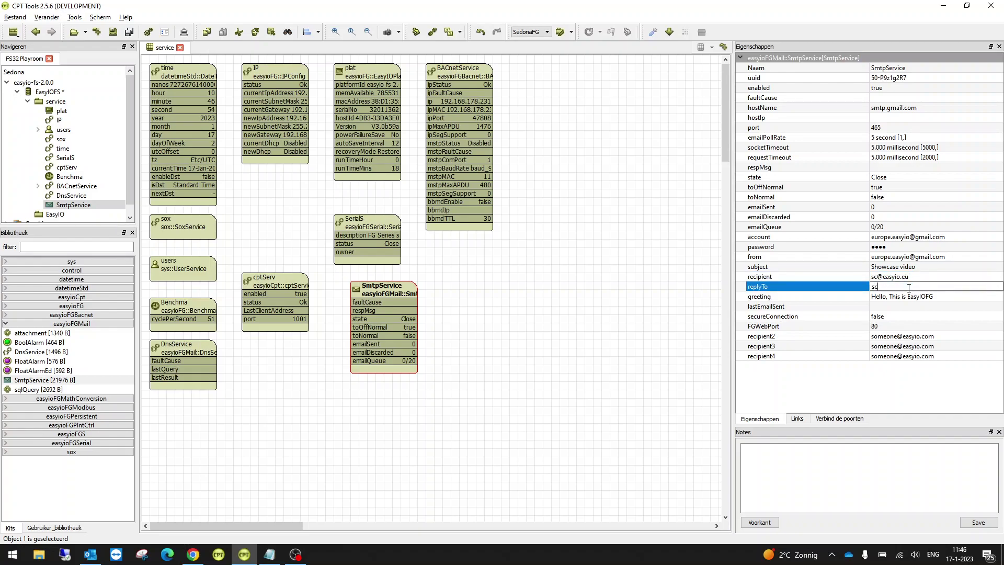
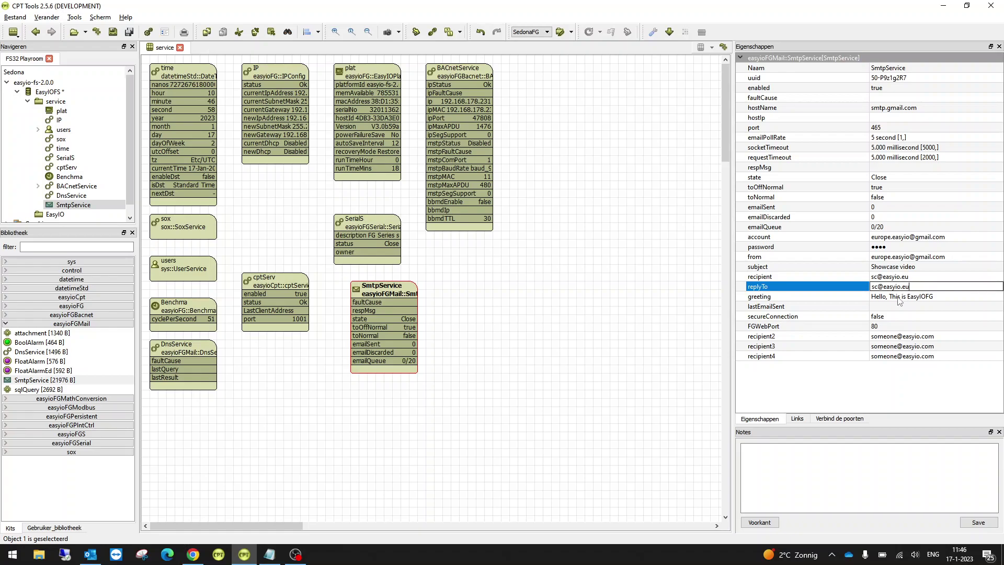
Step: Replace the SmtpService greeting with 'Hi everyone'
double_click(899, 298)
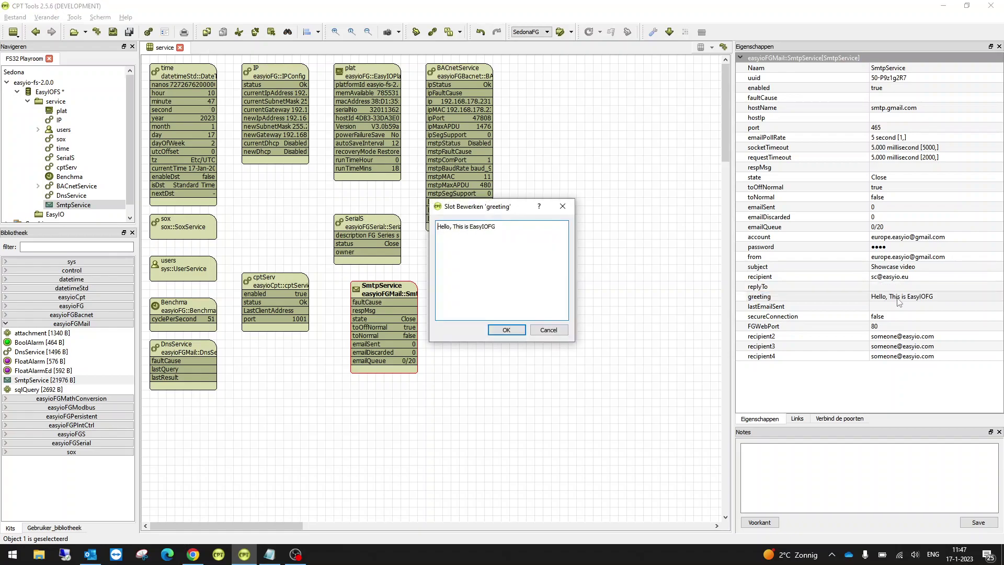
left_click_drag(538, 235, 393, 230)
type("Hi everyone")
left_click(513, 330)
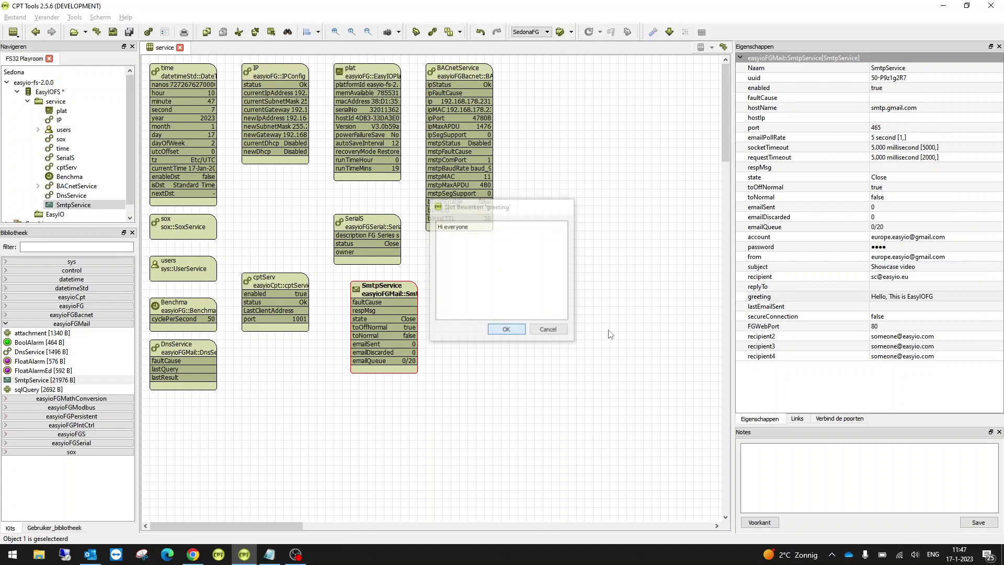
Step: Set secureConnection to true
left_click(889, 317)
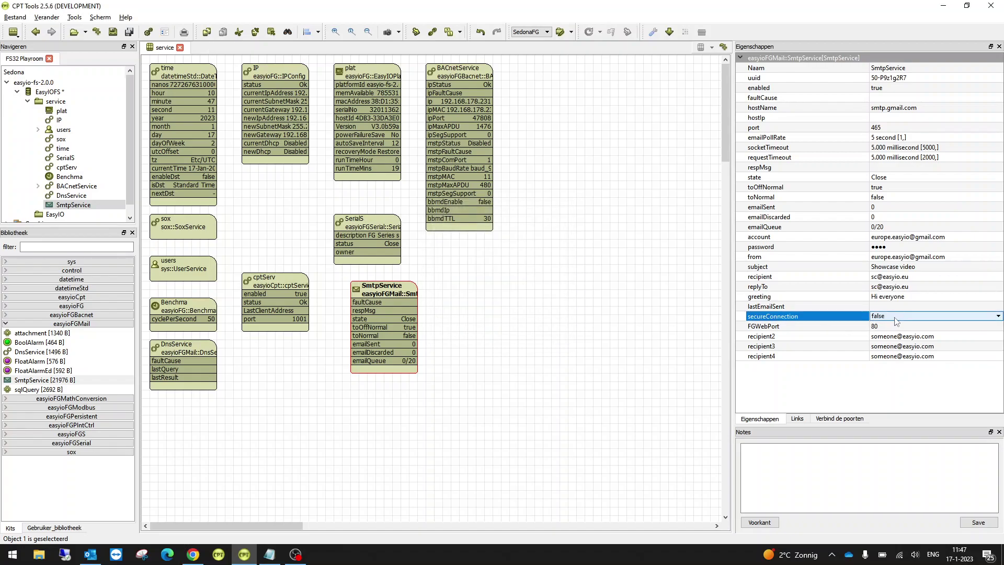
left_click(895, 317)
left_click(891, 333)
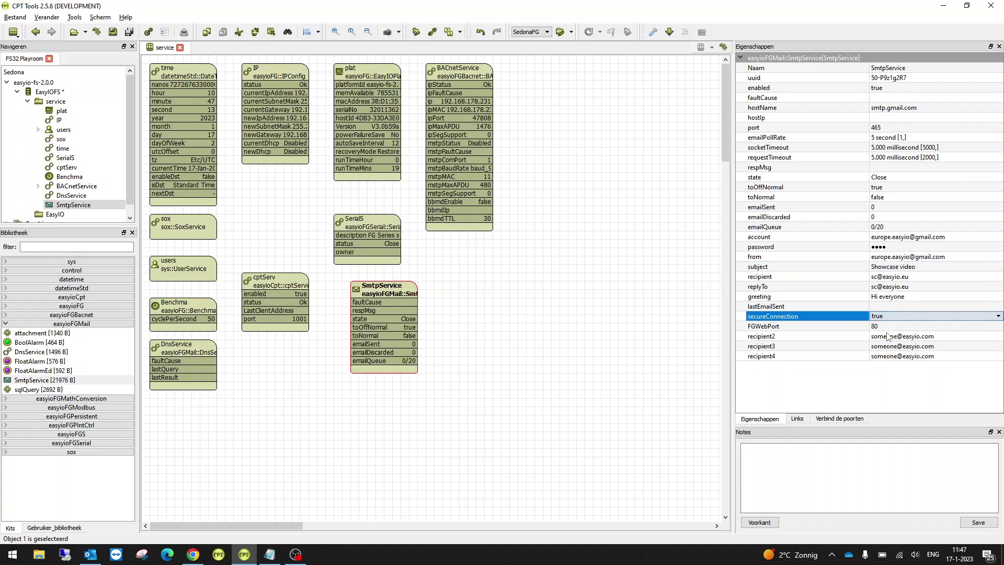
Step: Clear the recipient2, recipient3 and recipient4 addresses
left_click(888, 338)
key("Delete")
left_click(891, 347)
key("Delete")
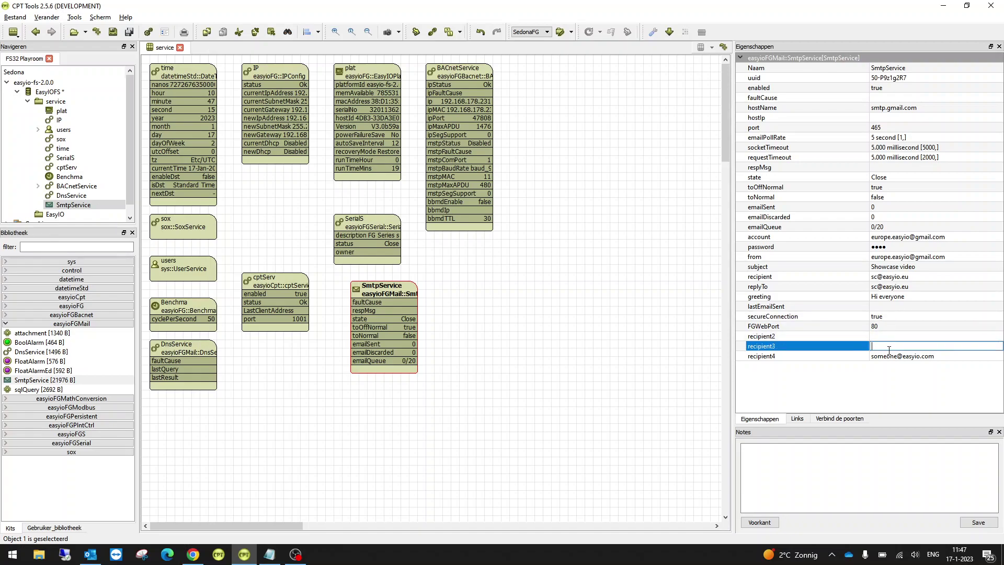
left_click(884, 356)
key("Delete")
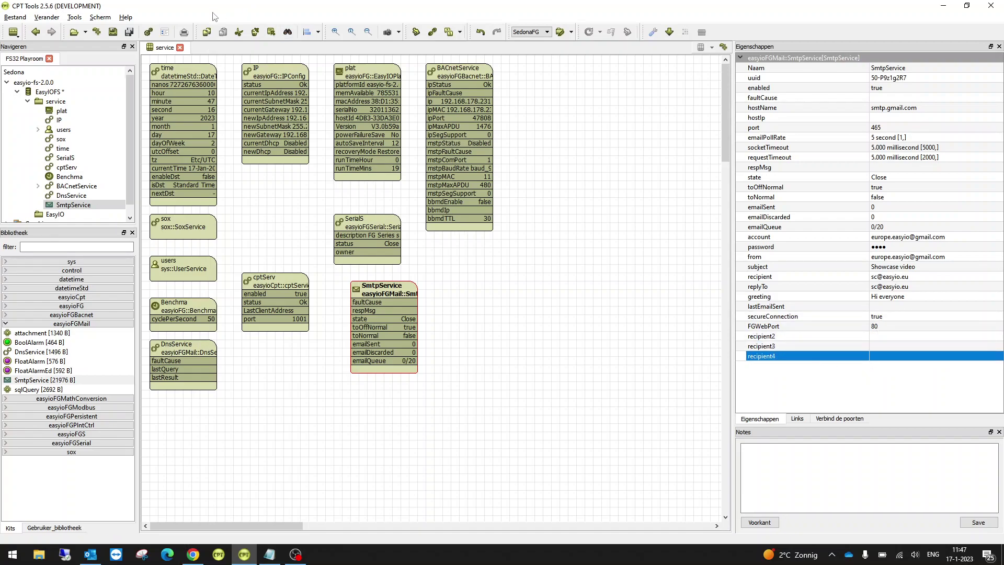
Step: Save the application and enter the account password in the SmtpService password property
left_click(112, 32)
left_click(895, 246)
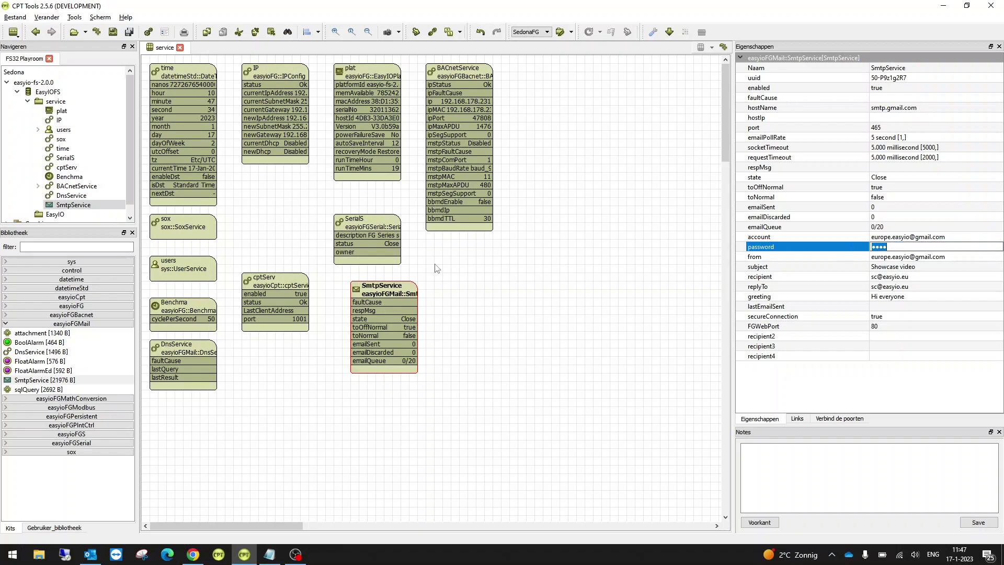
right_click(383, 290)
mouse_move(497, 349)
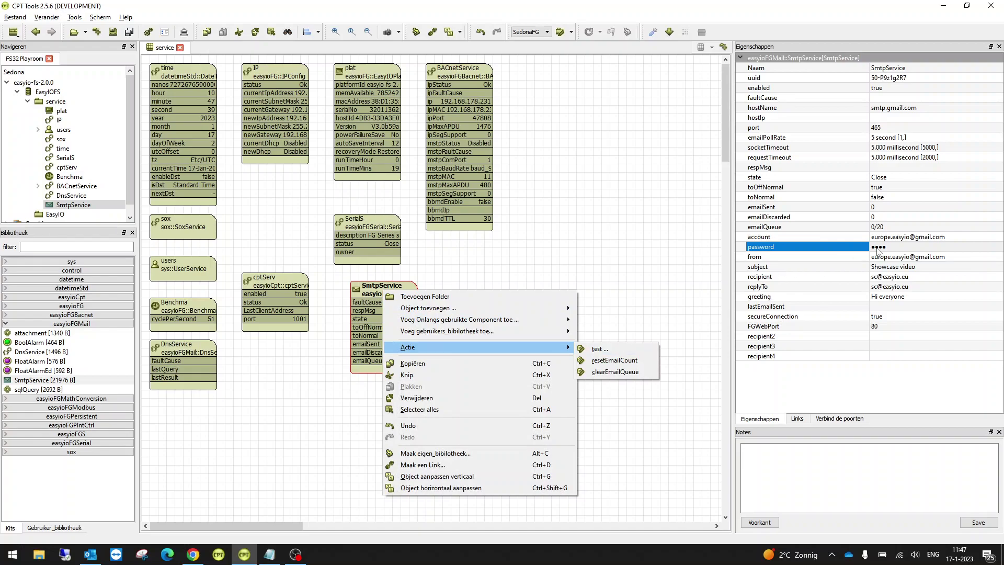
left_click(879, 246)
type("•••••")
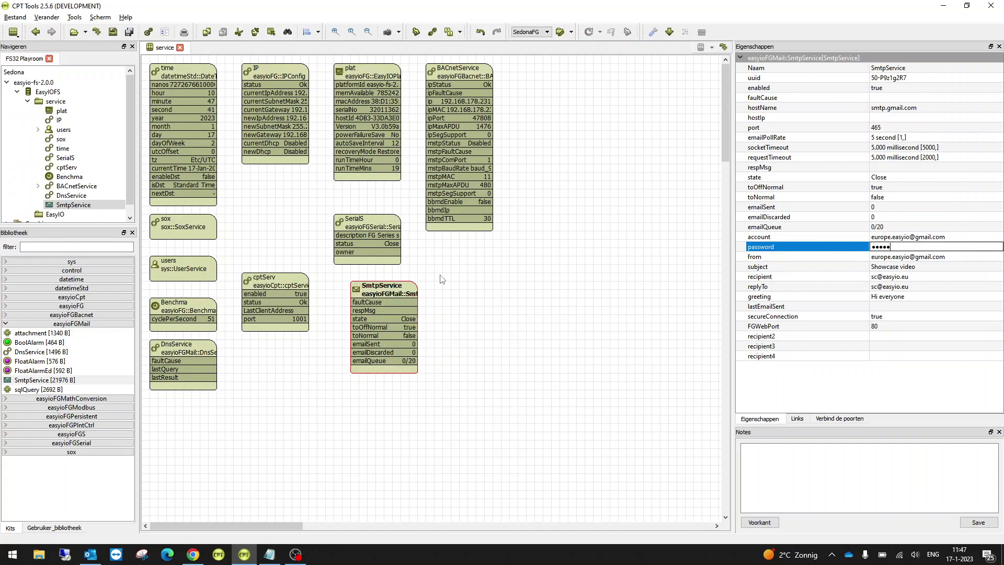
Step: Run the SmtpService test action with the message 'Hi everyone'
right_click(406, 287)
mouse_move(565, 344)
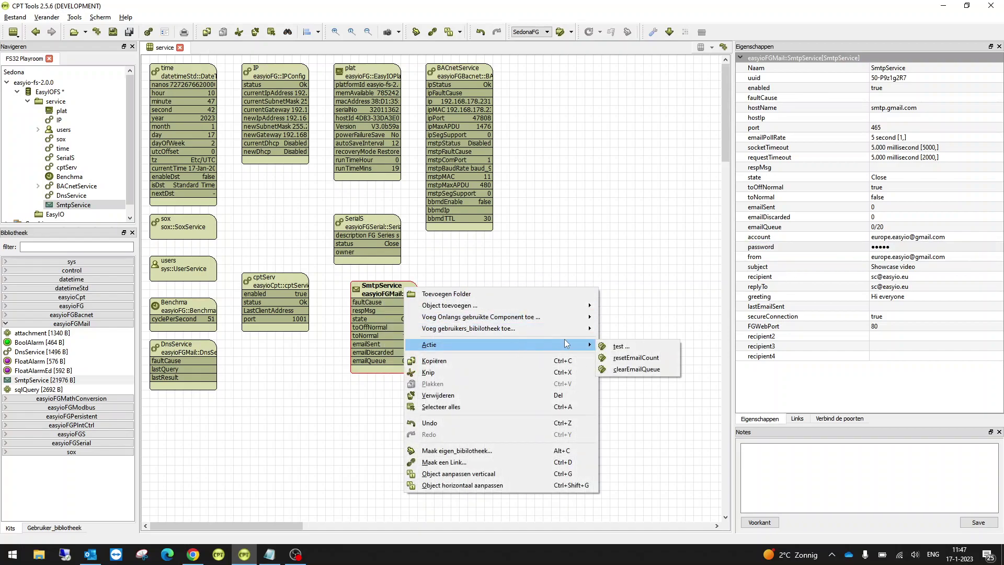
left_click(640, 345)
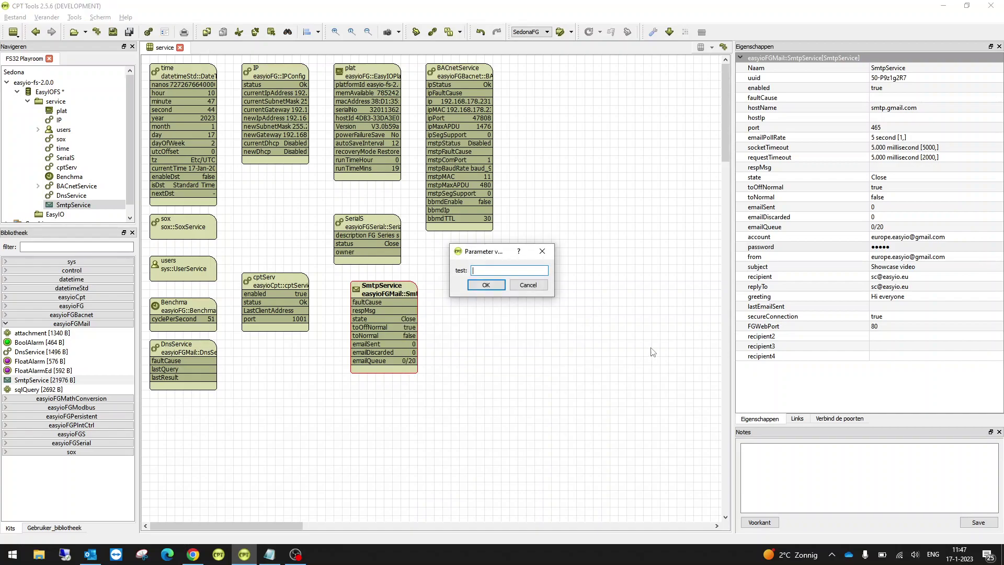
type("Hi everyone")
key("Return")
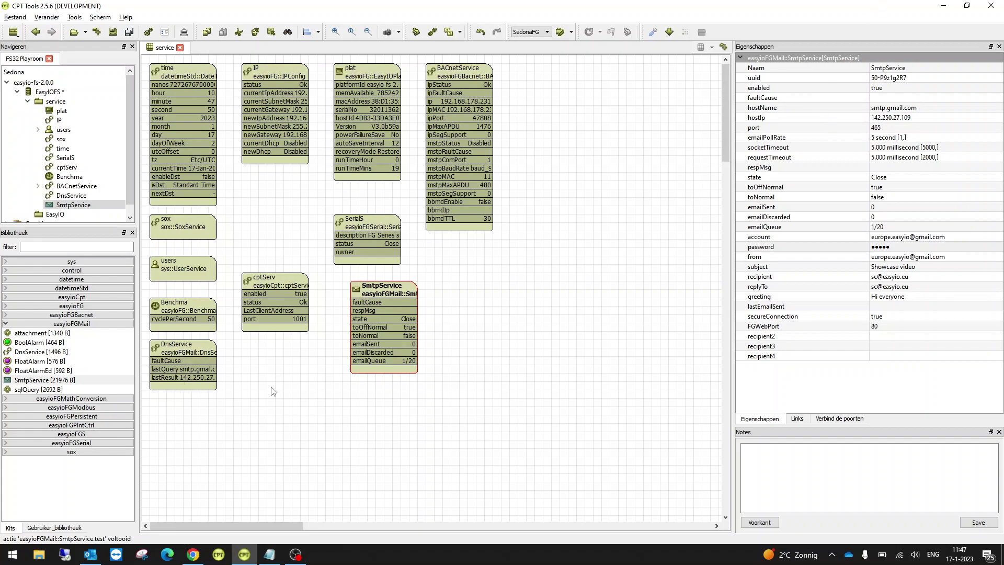
Step: Run clearEmailQueue on SmtpService to empty the failed email queue
right_click(400, 295)
mouse_move(495, 346)
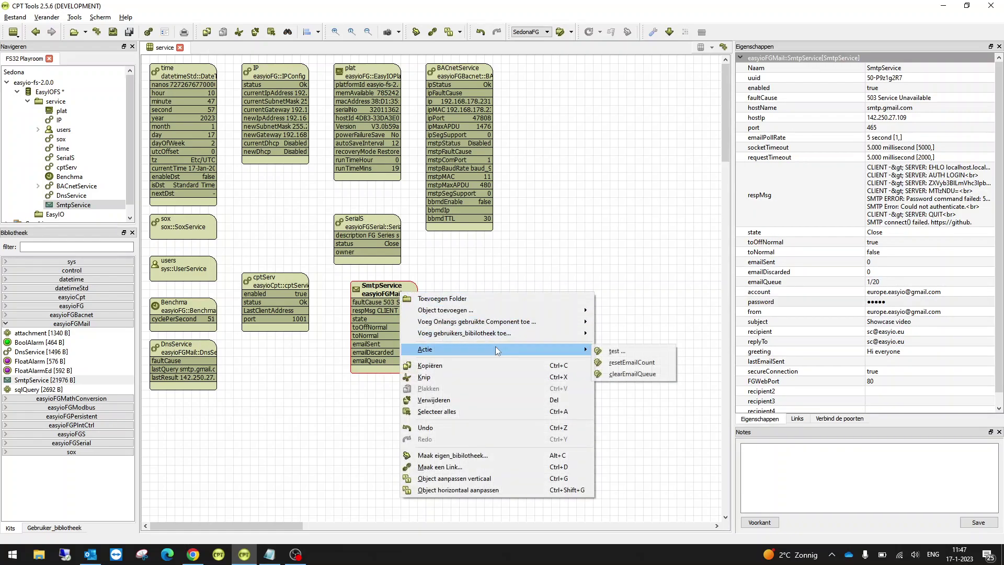
left_click(644, 374)
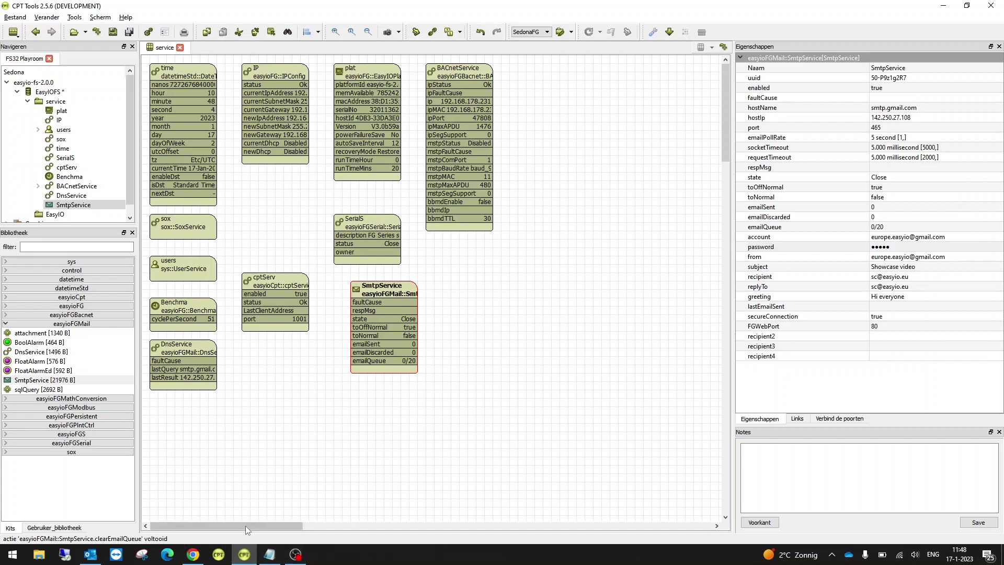
Step: Generate a Google app password with the custom name 'CPT'
left_click(197, 559)
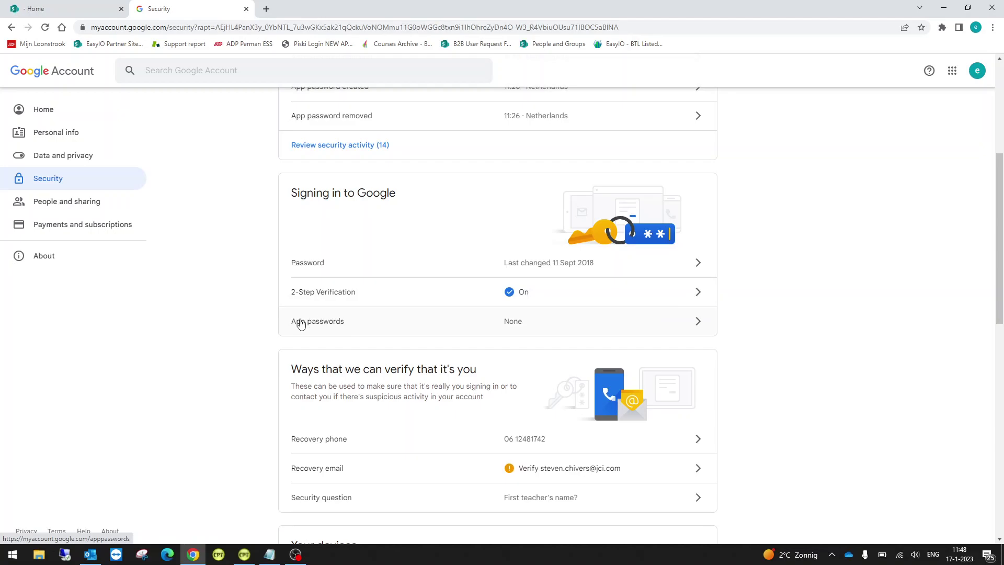
left_click(360, 325)
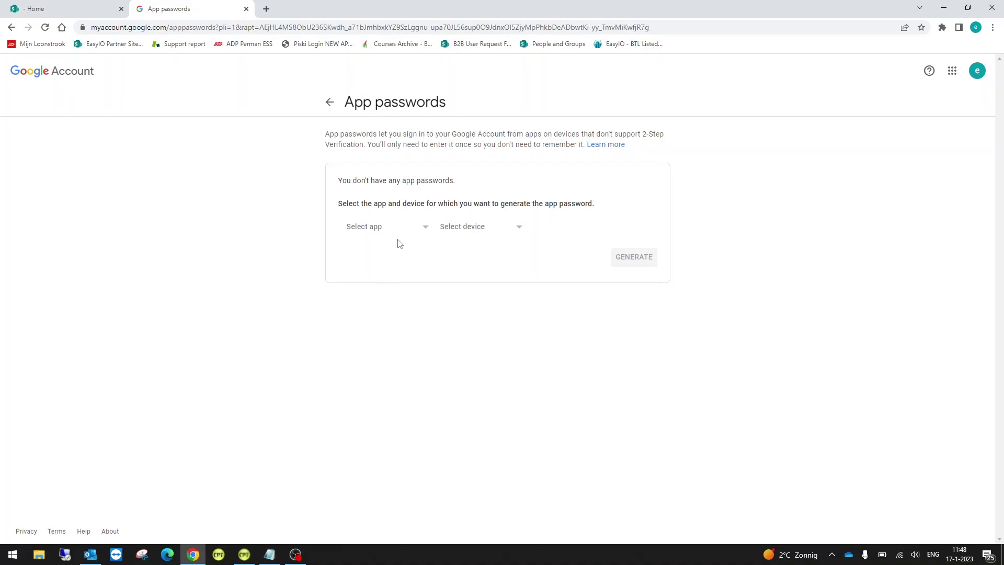
left_click(381, 231)
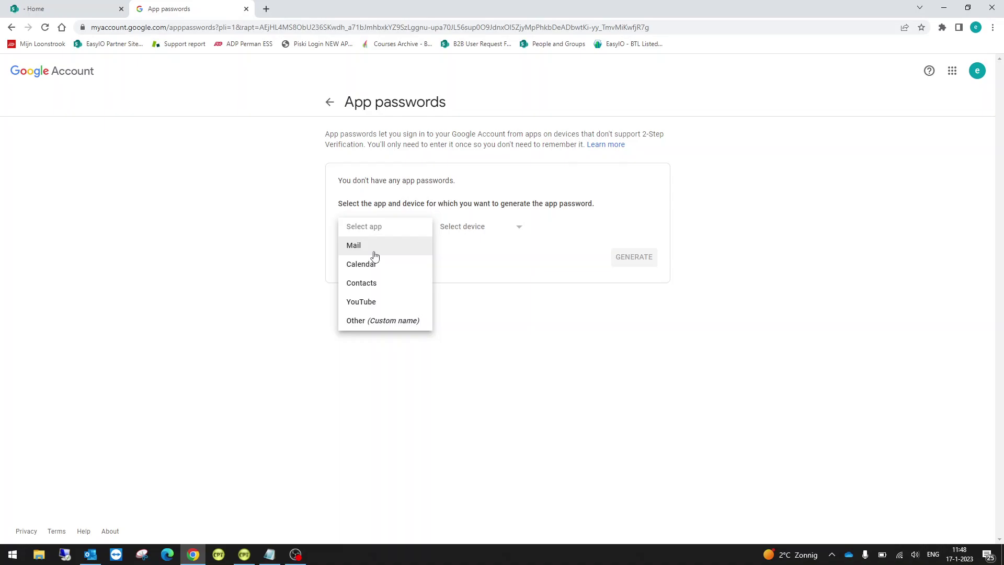
left_click(377, 321)
type("CPT")
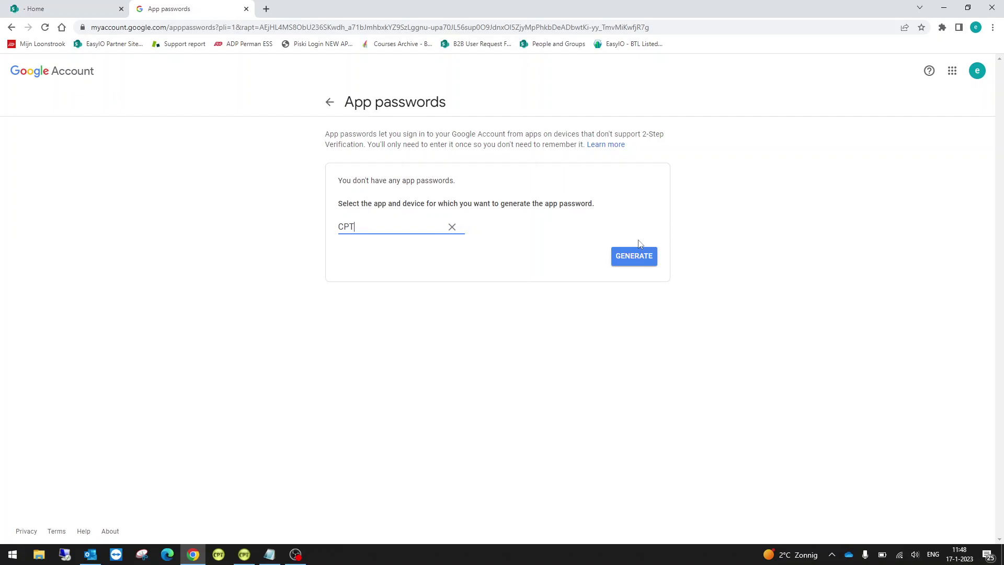
left_click(638, 263)
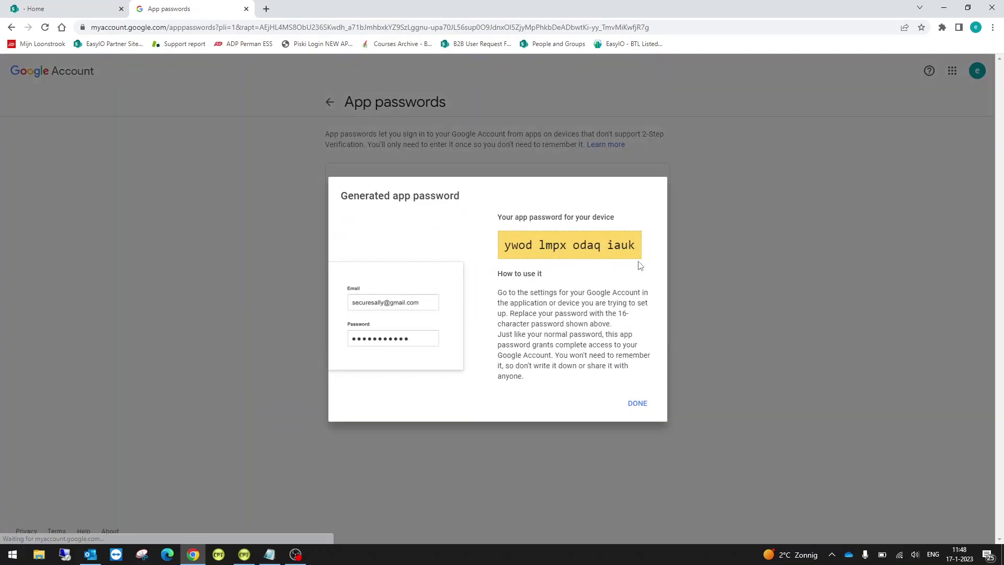
Step: Copy the generated app password into the Notepad notes and close the dialog
triple_click(554, 246)
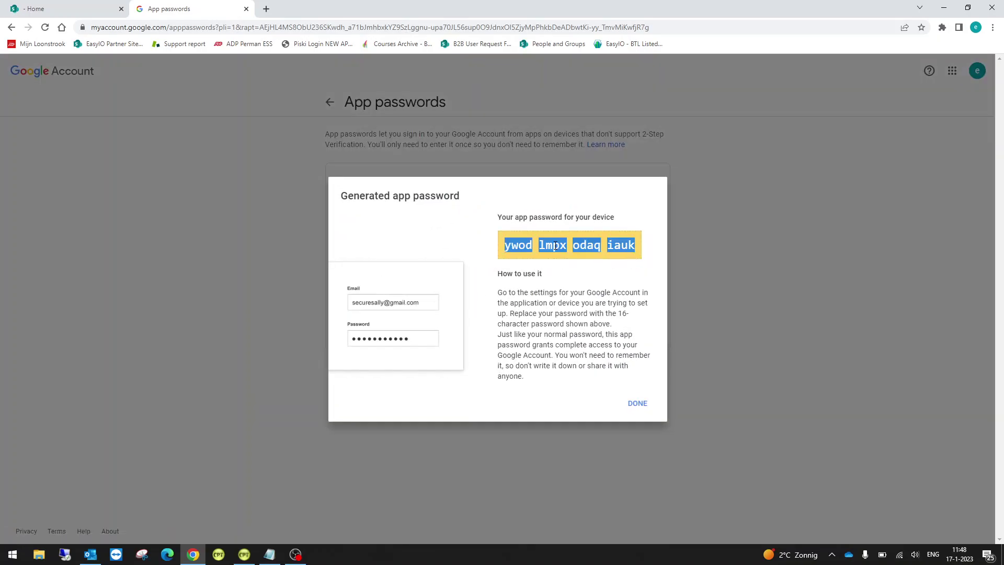
left_click(269, 554)
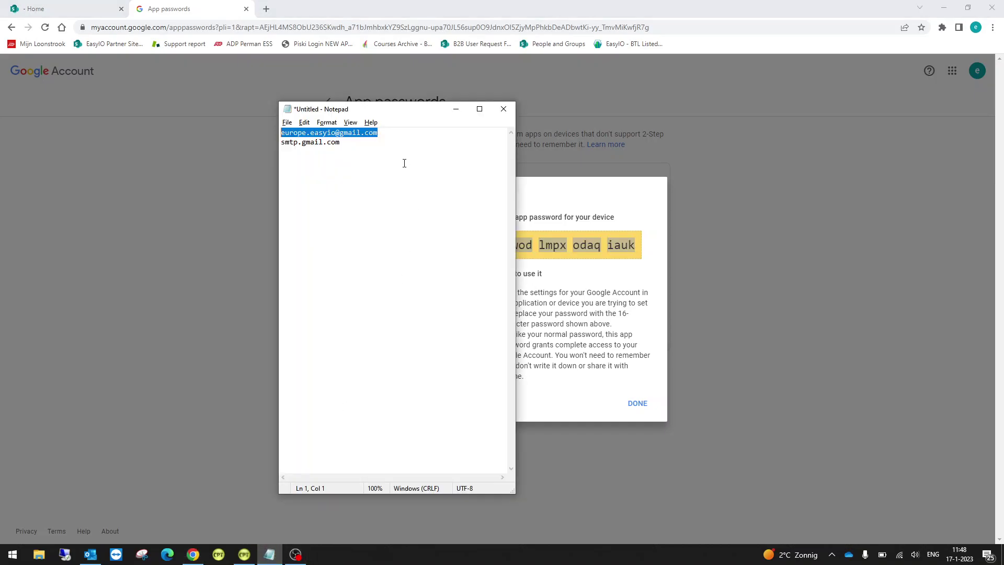
left_click(406, 164)
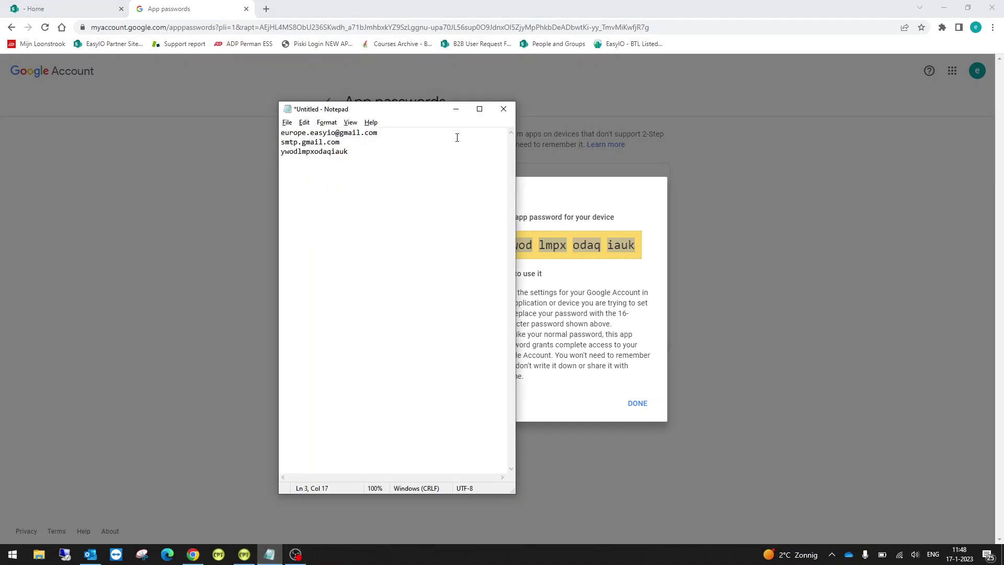
left_click(615, 302)
left_click(637, 403)
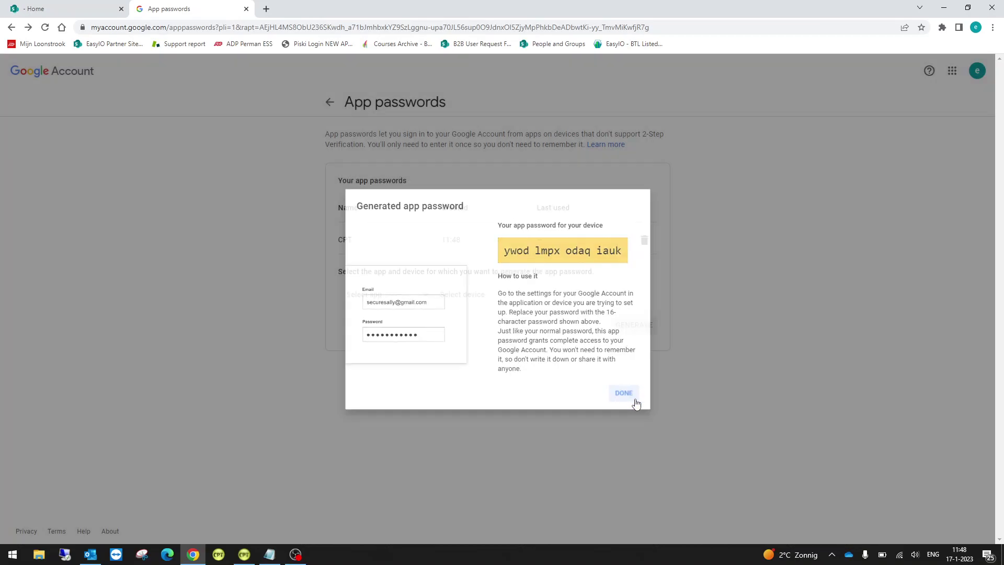
Step: Paste the app password into the SmtpService password property and save the project
left_click(244, 554)
left_click(910, 248)
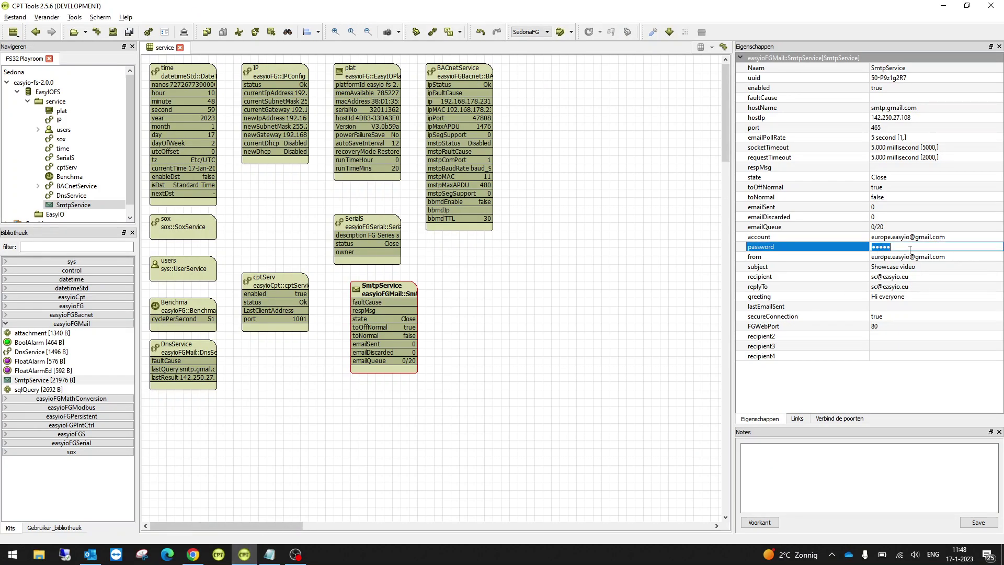
key("ctrl+v")
key("Return")
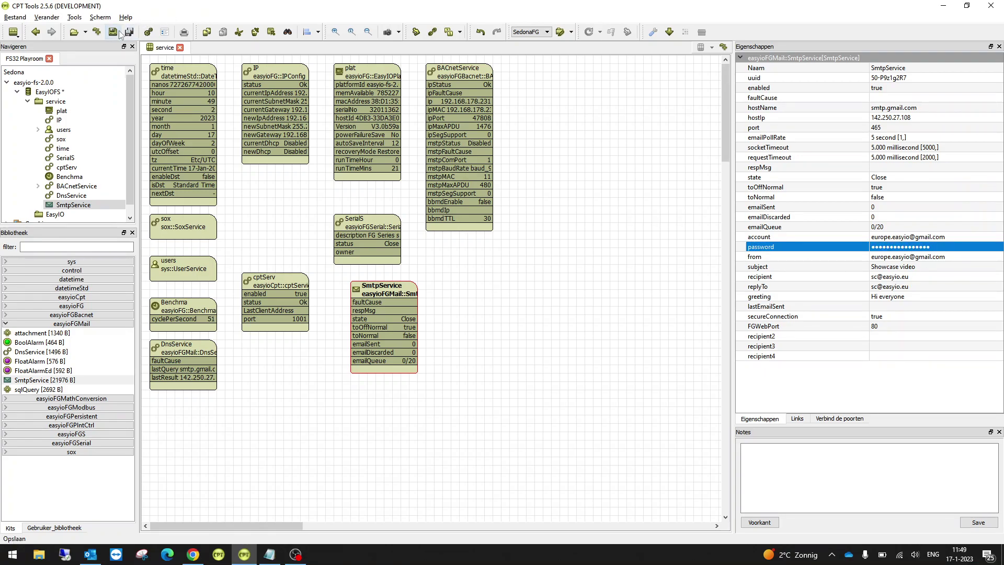
left_click(112, 32)
Step: Send a test email reading 'Hi everyone', bringing emailSent to 1
right_click(396, 291)
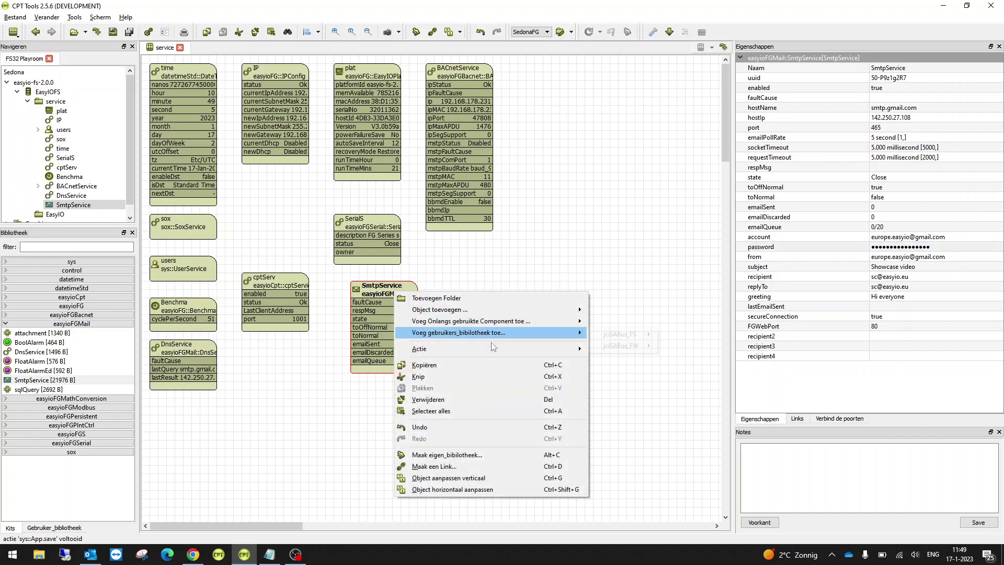
mouse_move(502, 346)
left_click(616, 348)
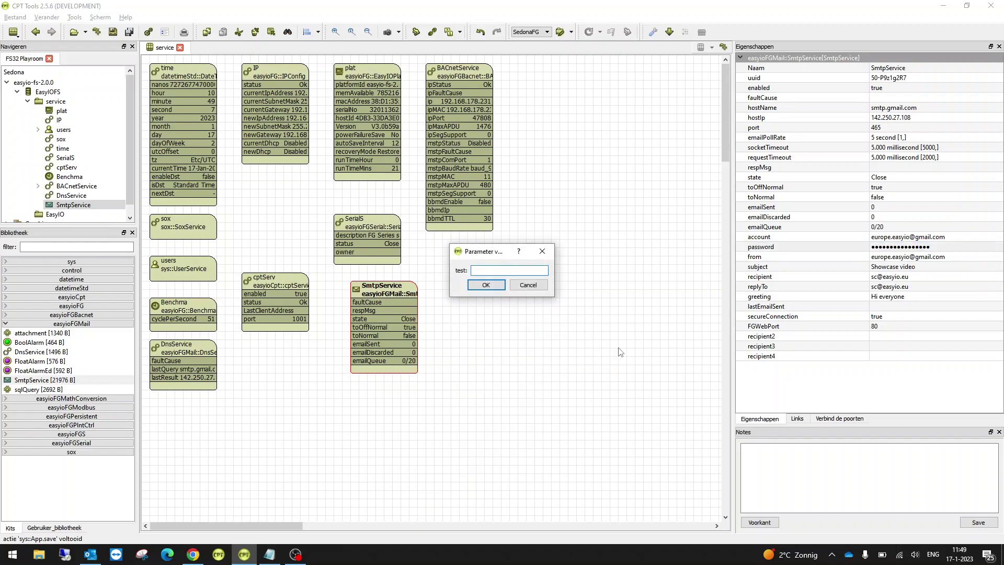
type("Hi everyone")
key("Return")
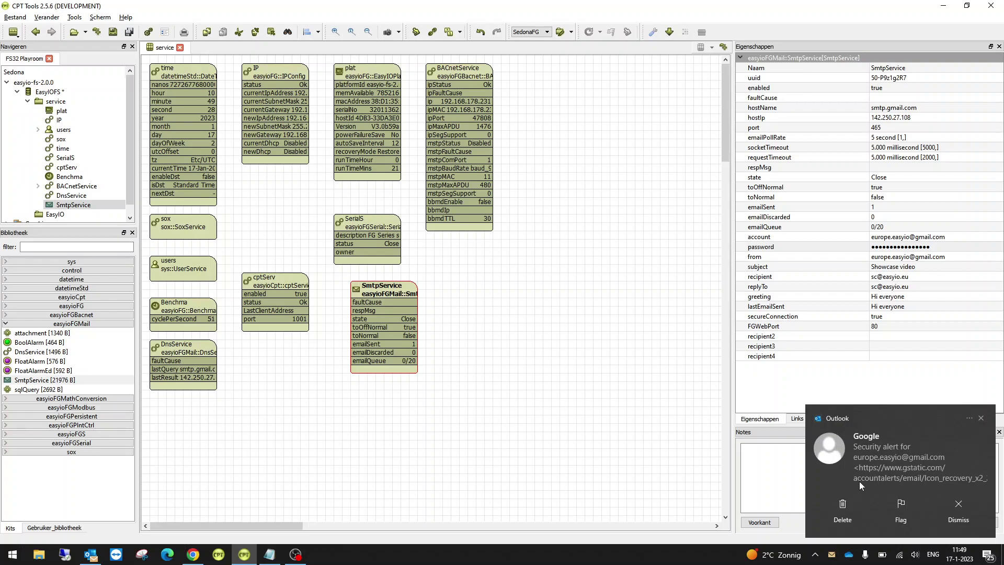
left_click(873, 469)
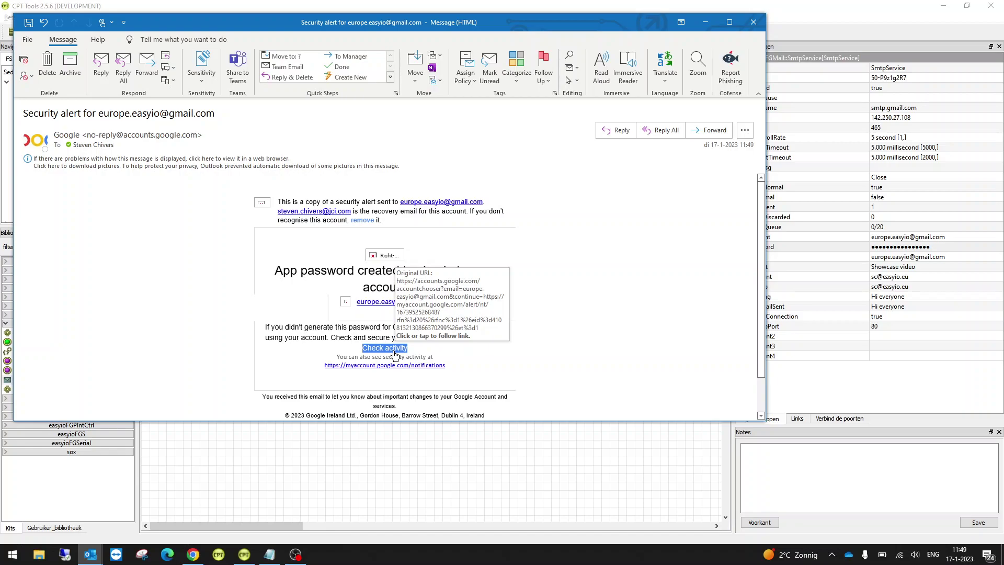
left_click(705, 22)
mouse_move(94, 555)
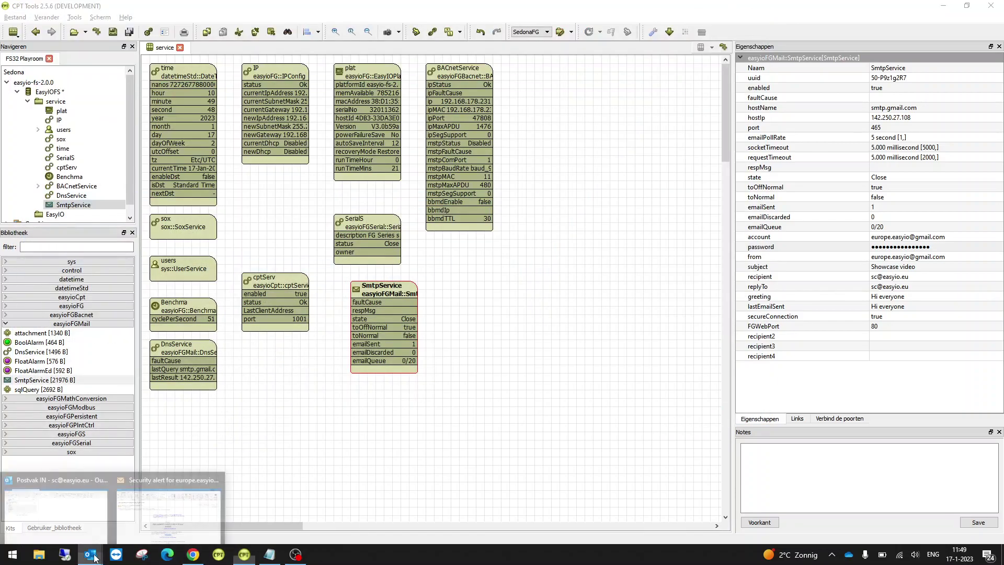
Step: Check the 'Showcase video' email reading Hi everyone in Outlook, then save the CPT Tools project
left_click(71, 514)
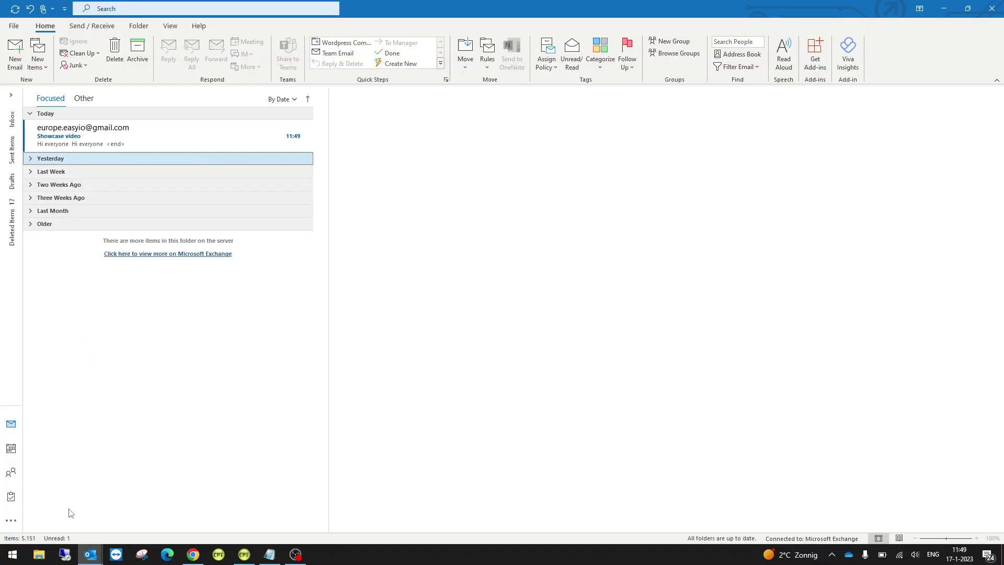
left_click(139, 137)
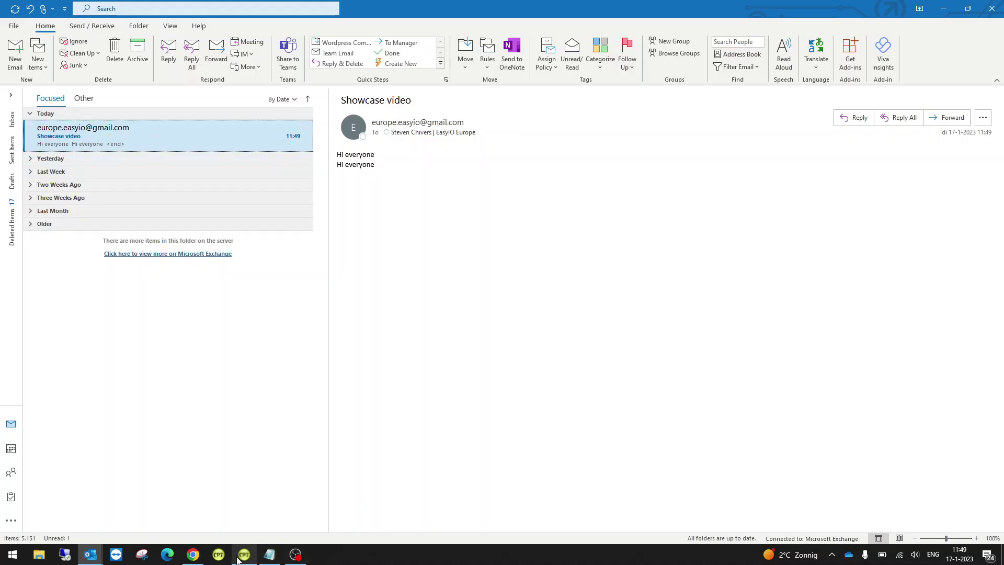
mouse_move(242, 559)
left_click(256, 526)
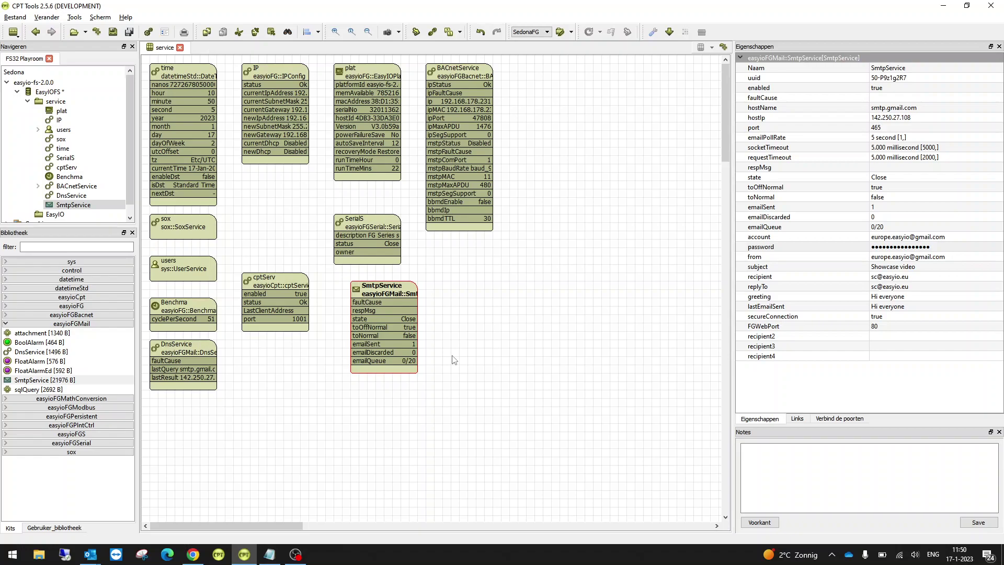
left_click(112, 32)
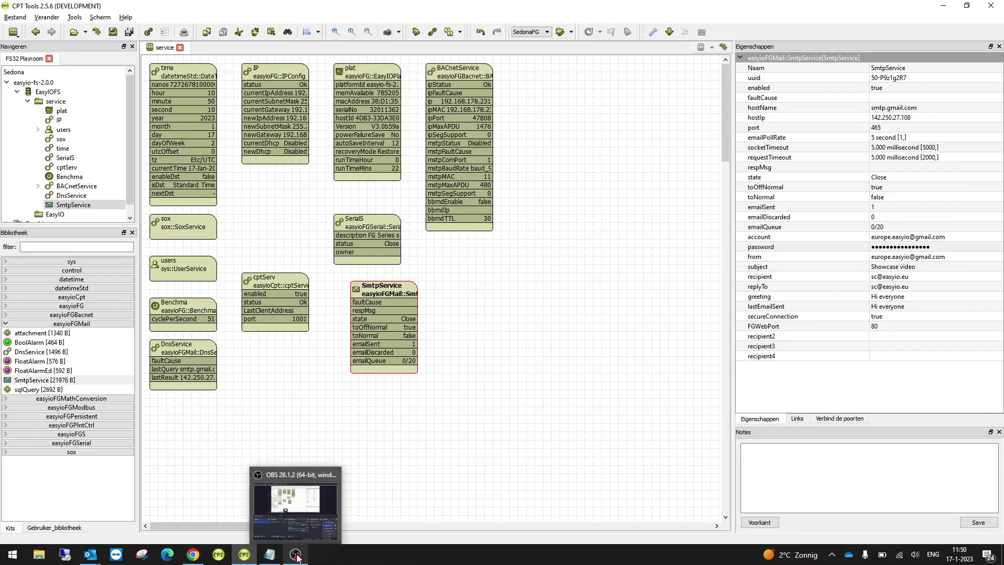